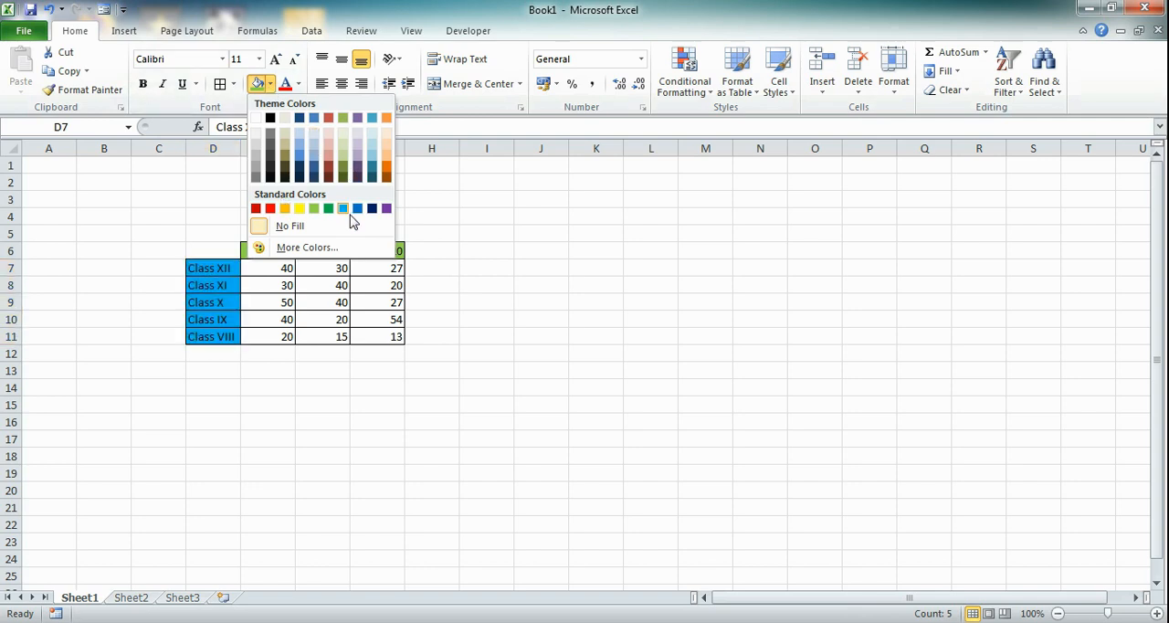
# Step: Fill the class name cells D7:D11 with orange from the standard colors
pyautogui.click(287, 210)
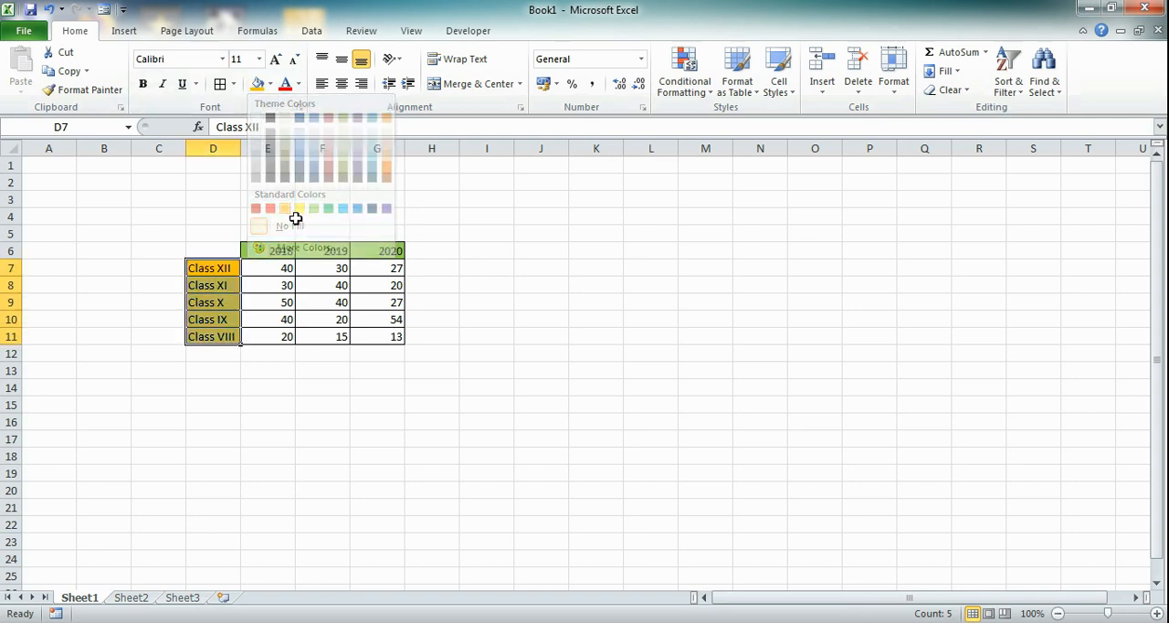
pyautogui.click(464, 266)
pyautogui.moveTo(213, 252); pyautogui.dragTo(372, 350)
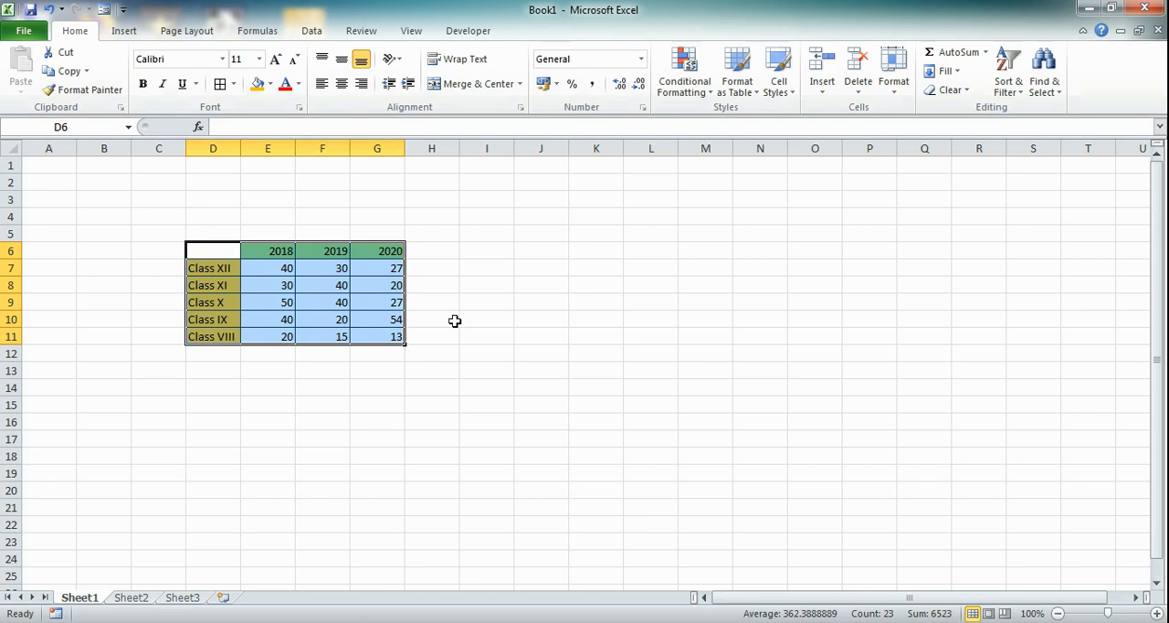
pyautogui.click(524, 250)
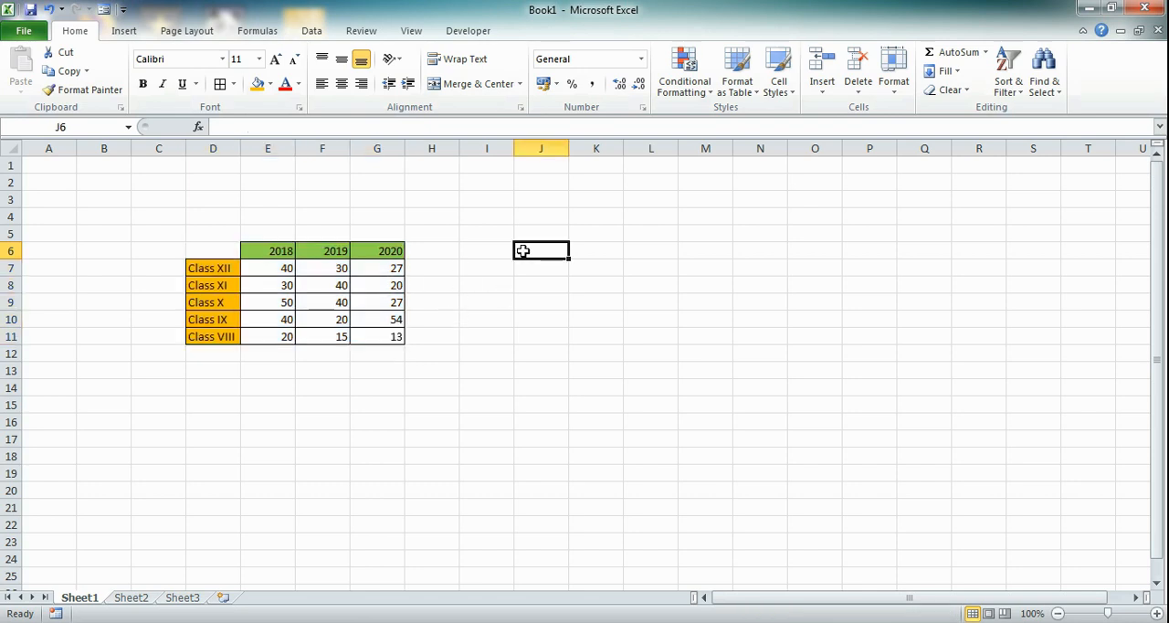
# Step: Insert a 2-D clustered column chart from the table in D6:G11 and move it beside the table, with its top edge at row 3
pyautogui.moveTo(233, 253); pyautogui.dragTo(368, 337)
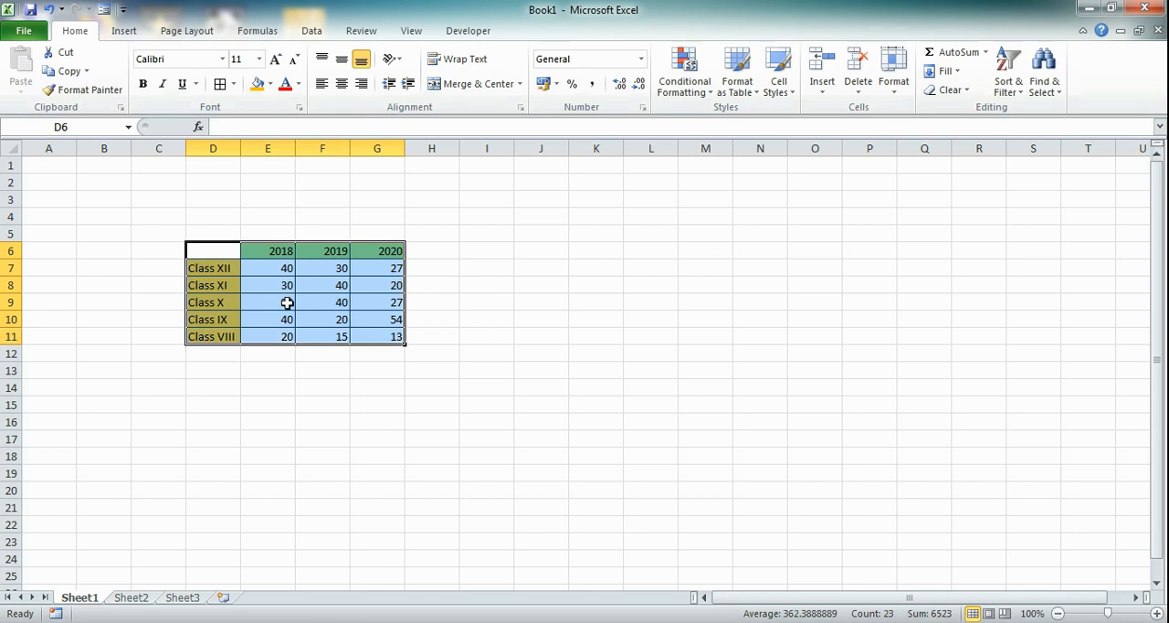
pyautogui.click(125, 31)
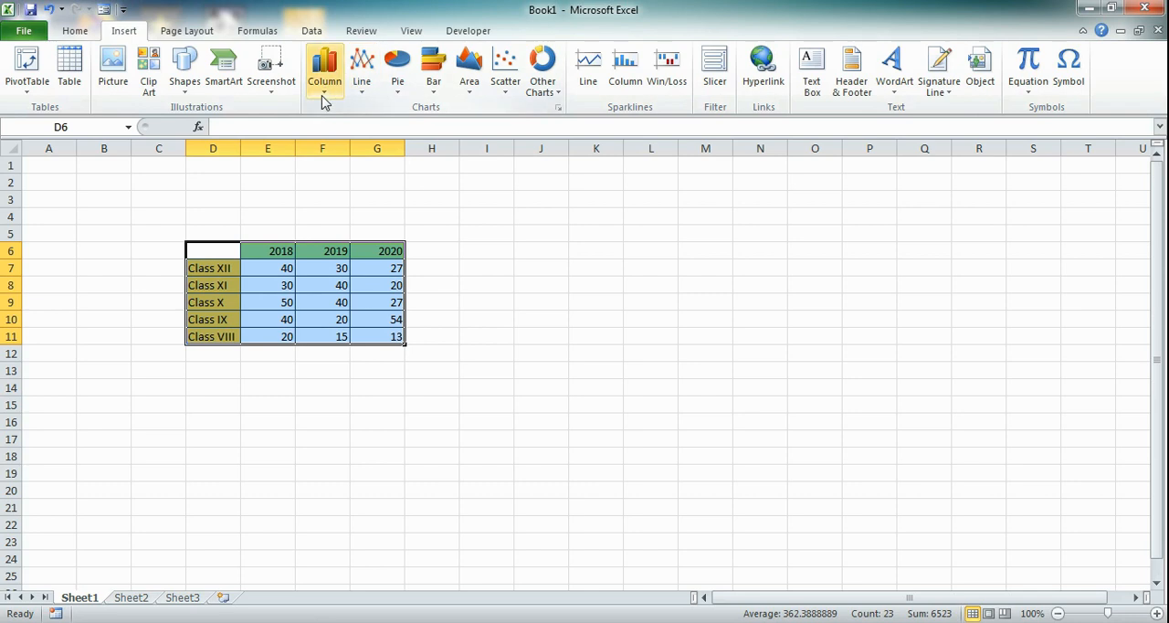
pyautogui.click(324, 71)
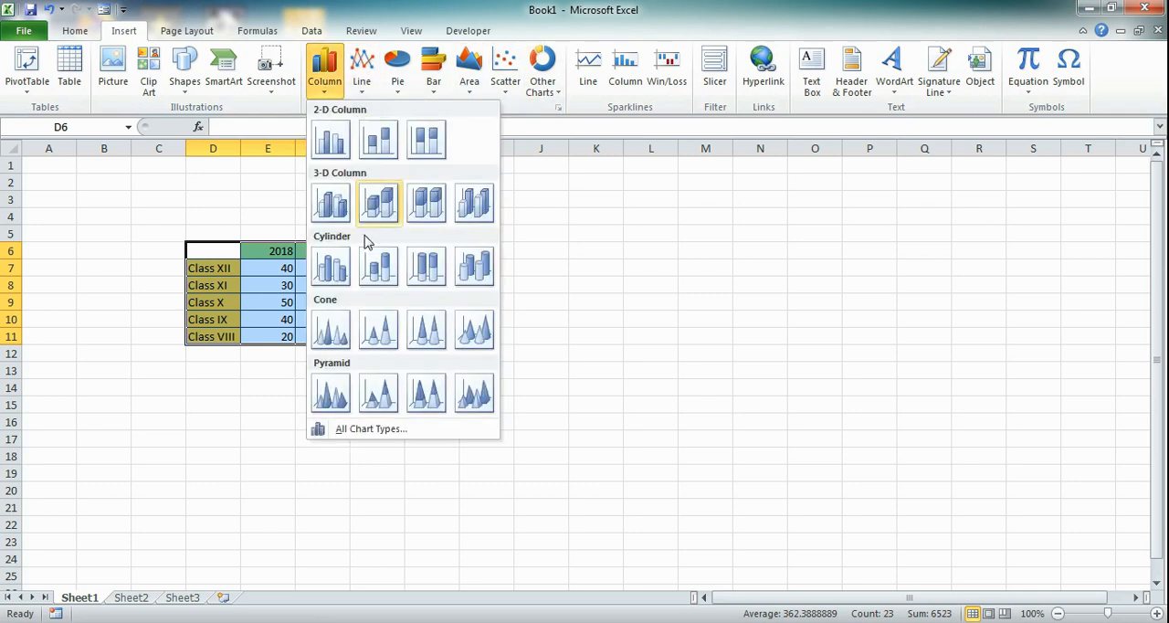
pyautogui.click(368, 98)
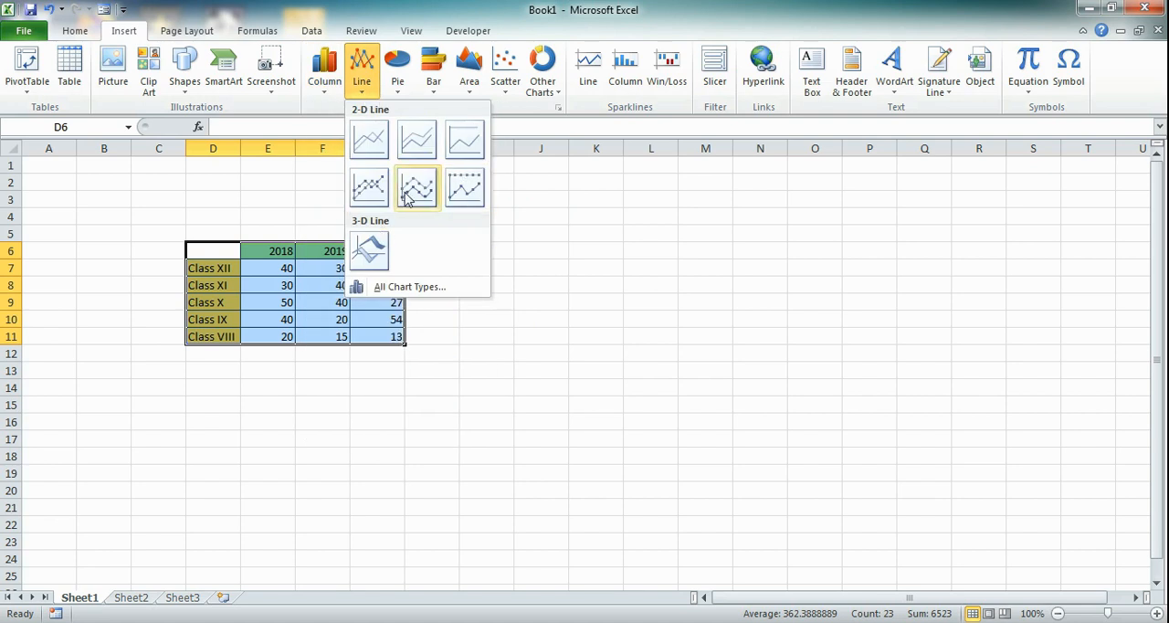
pyautogui.click(400, 91)
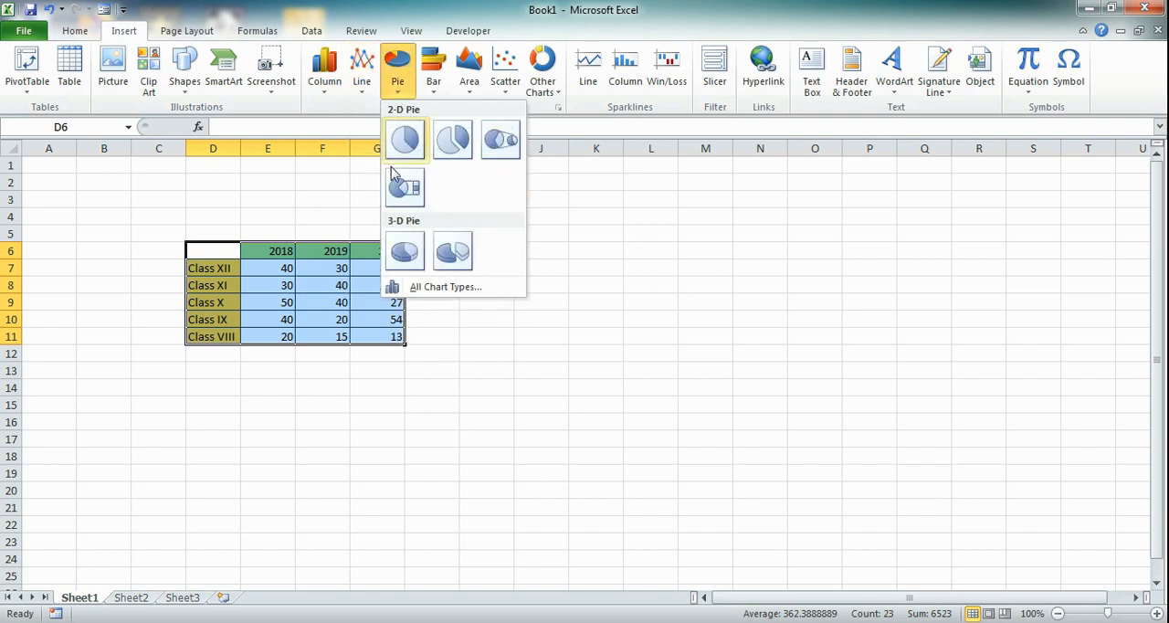
pyautogui.click(439, 96)
pyautogui.click(481, 99)
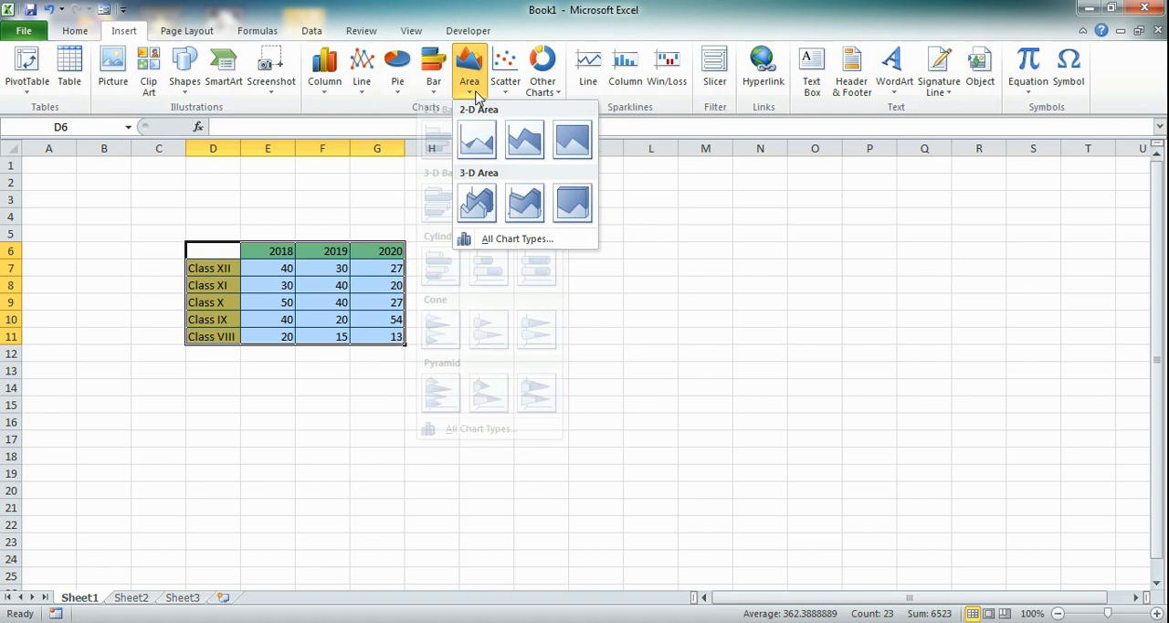
pyautogui.click(509, 101)
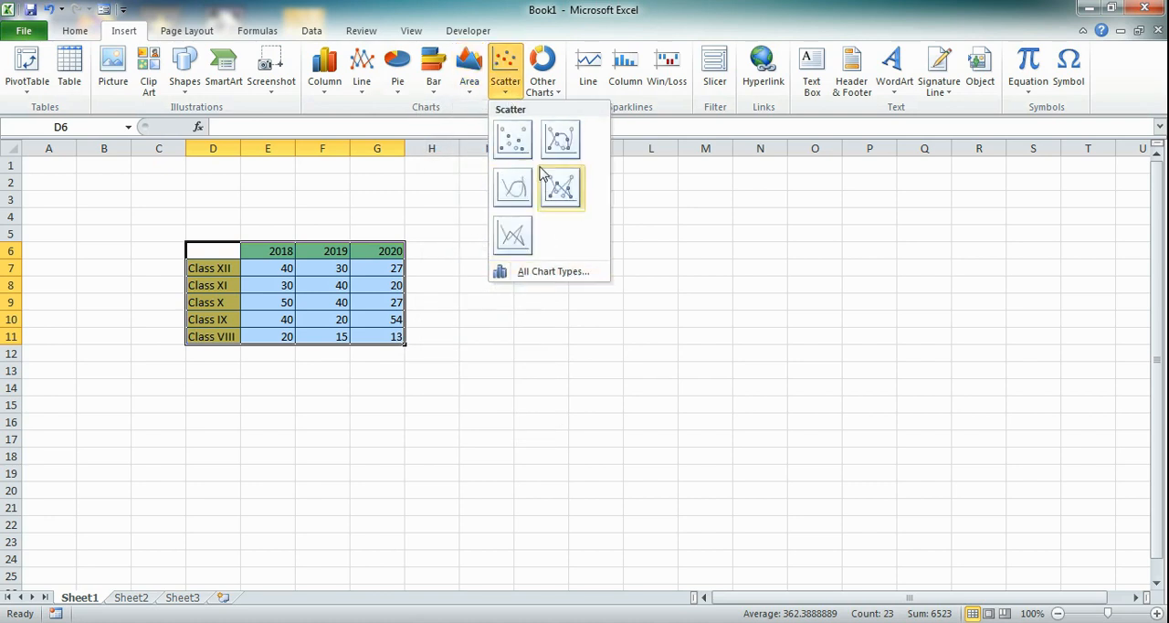
pyautogui.click(558, 92)
pyautogui.click(325, 69)
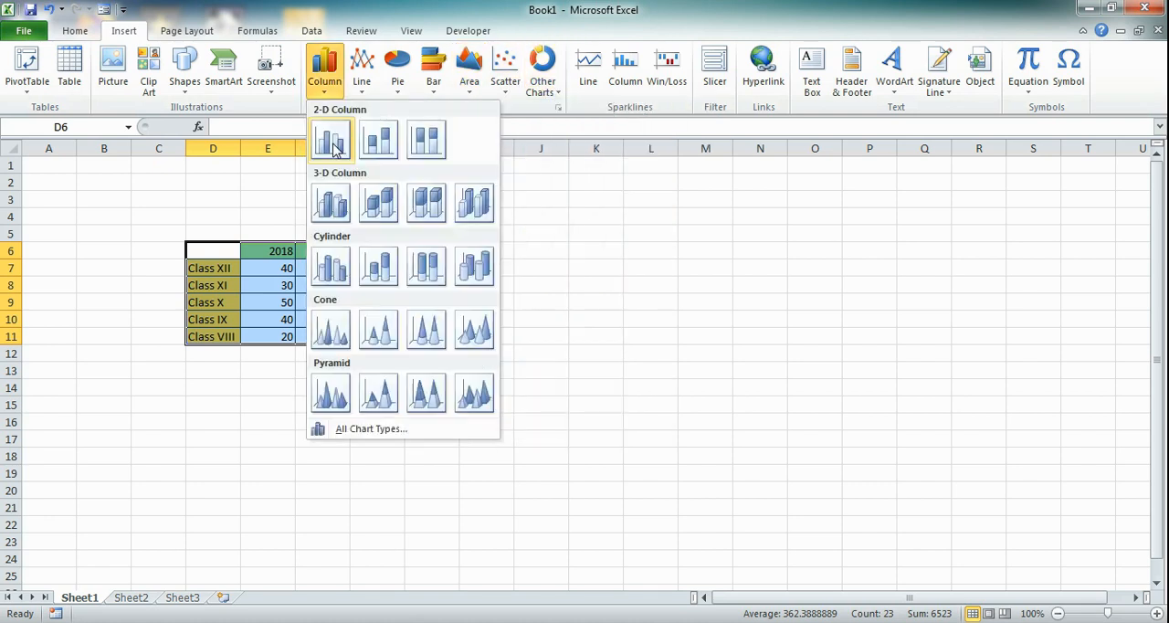
pyautogui.click(331, 138)
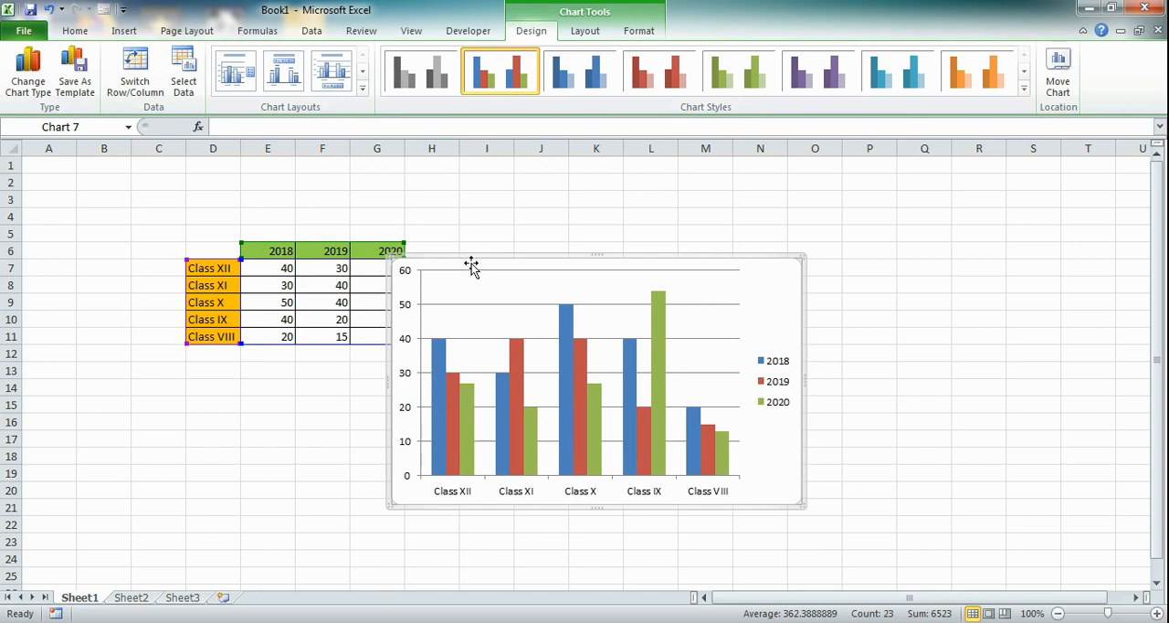
pyautogui.moveTo(475, 264); pyautogui.dragTo(556, 239)
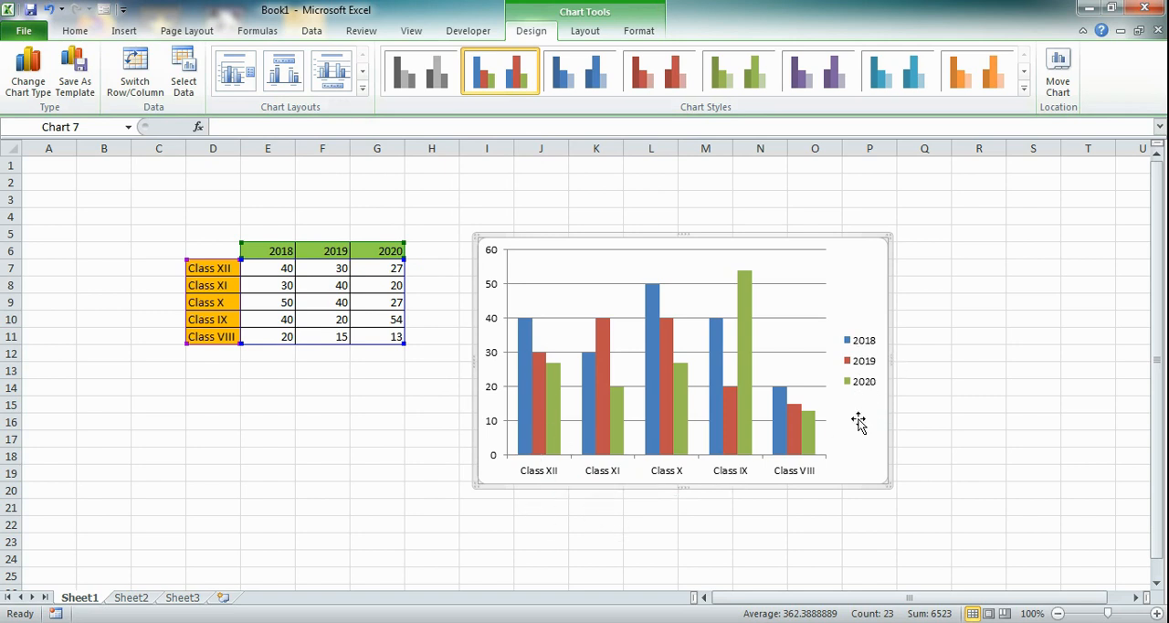
pyautogui.moveTo(737, 236); pyautogui.dragTo(708, 199)
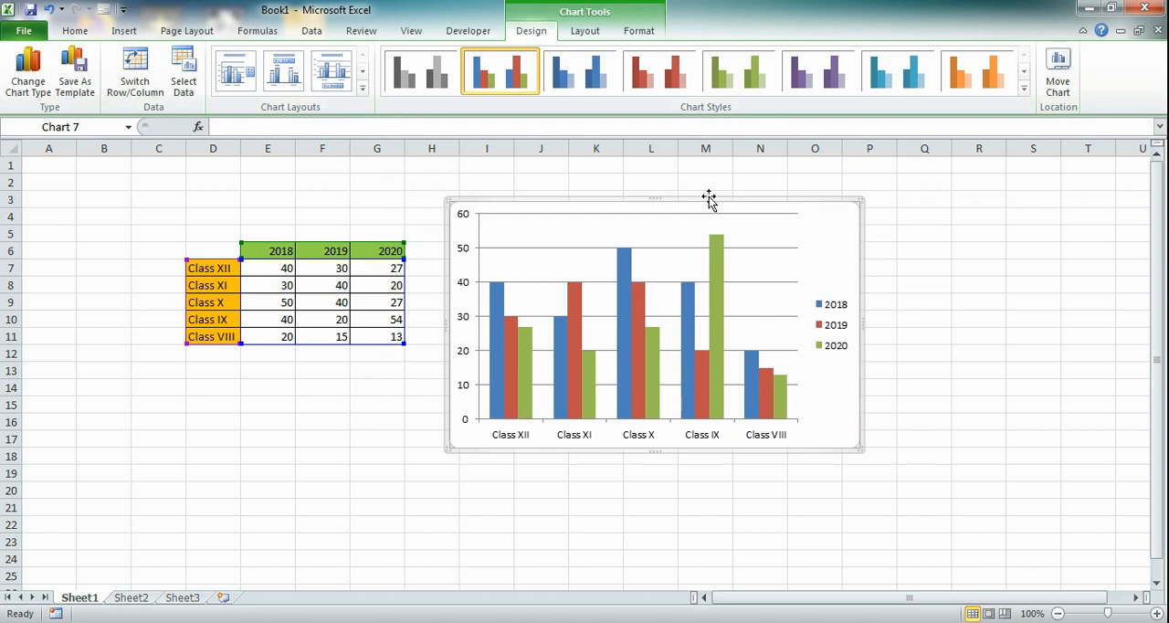
# Step: Give the chart area a solid border line in standard green
pyautogui.rightClick(713, 448)
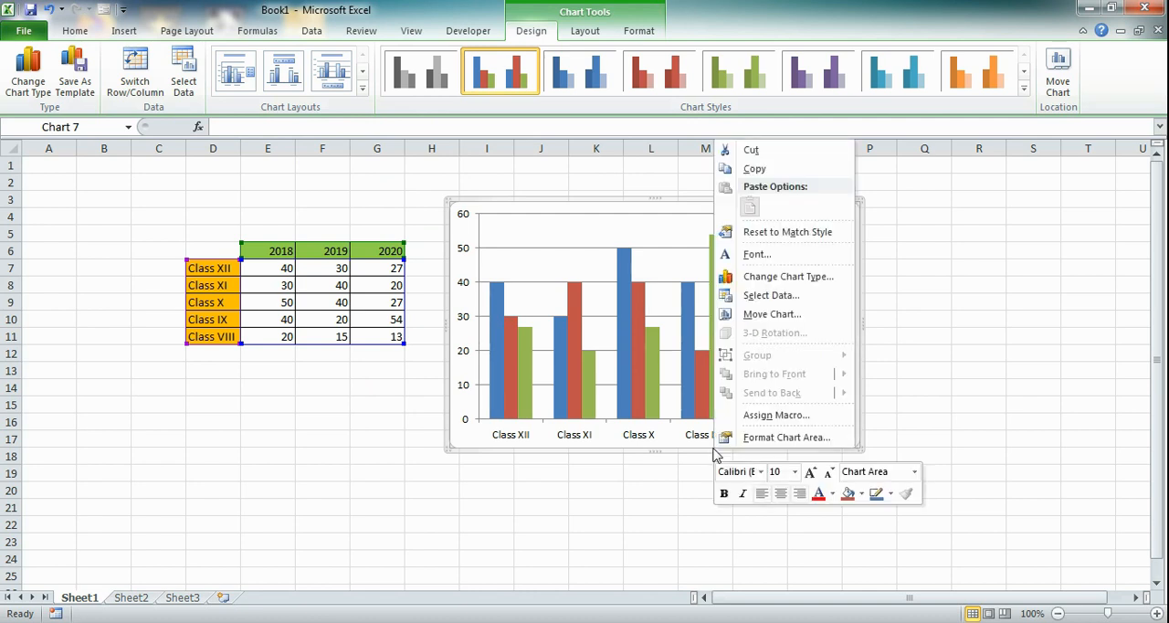
pyautogui.click(822, 438)
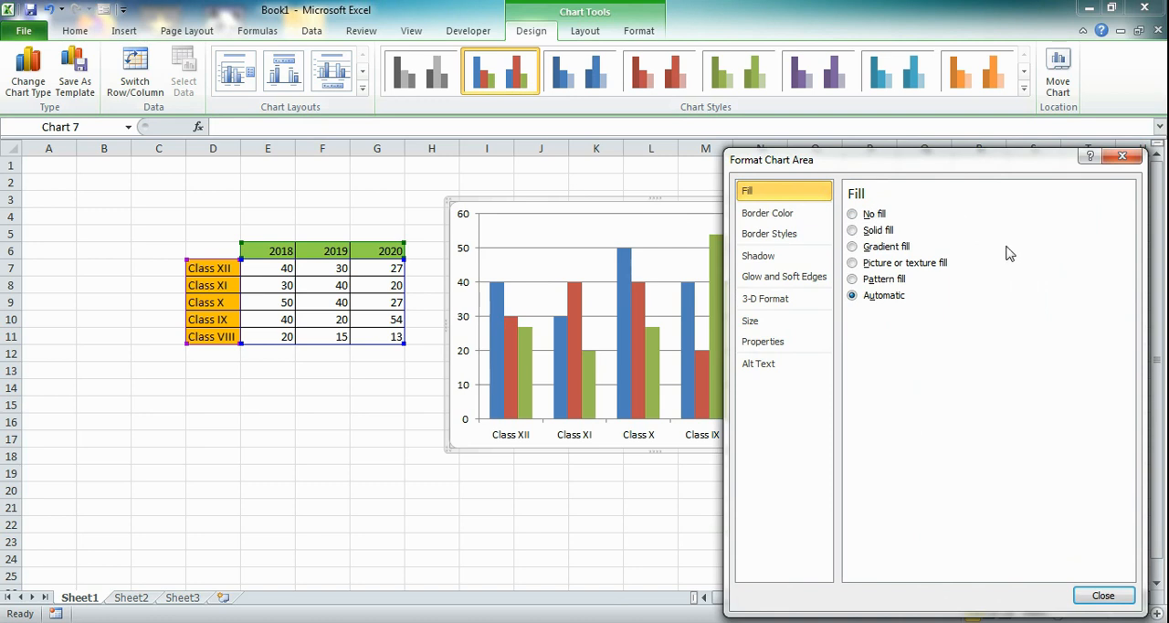
pyautogui.click(771, 219)
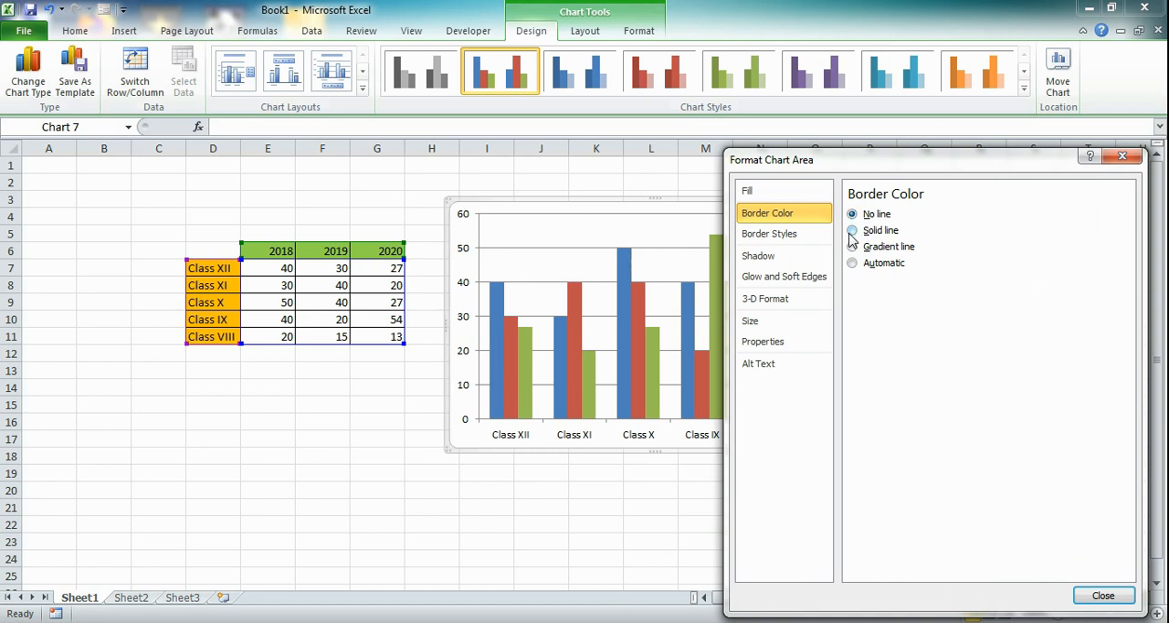
pyautogui.click(853, 231)
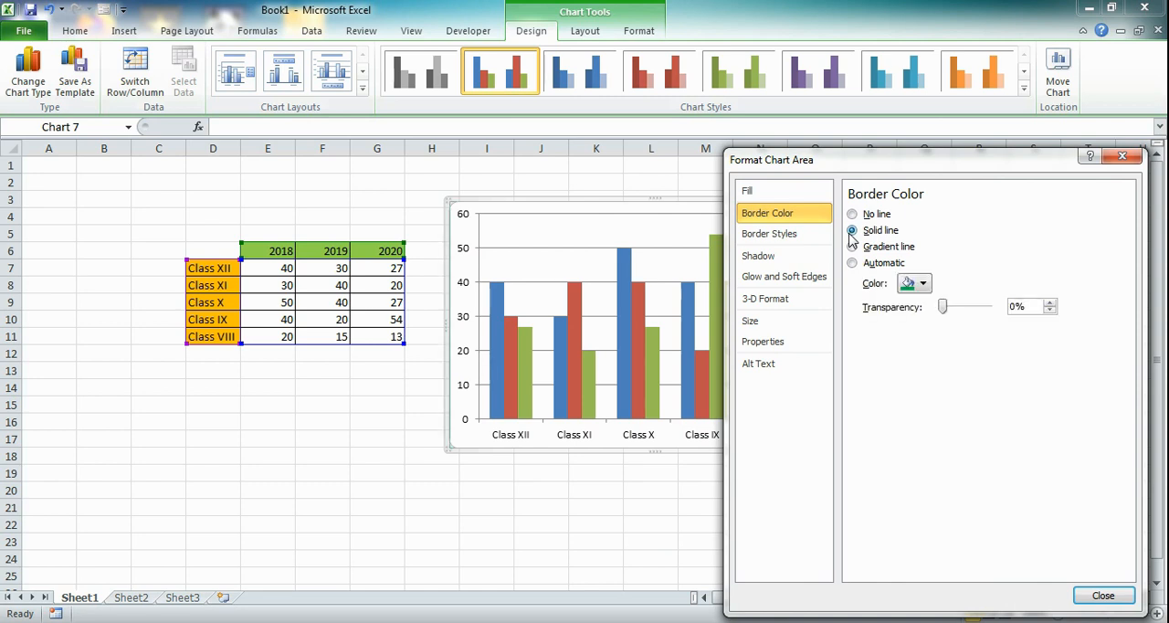
pyautogui.click(852, 264)
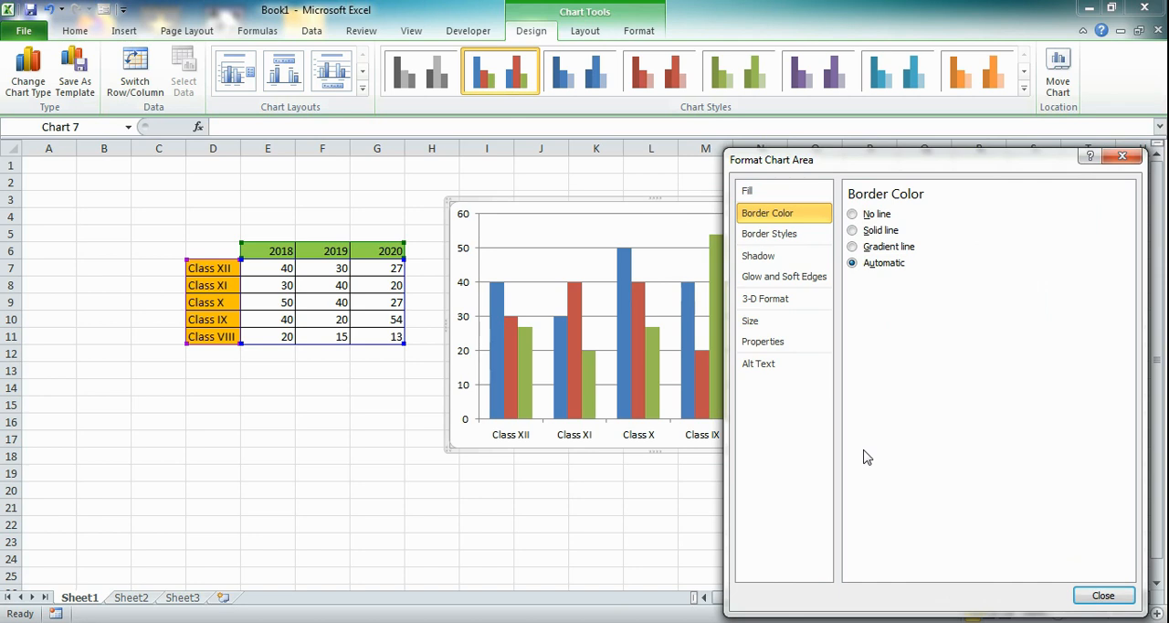
pyautogui.click(853, 216)
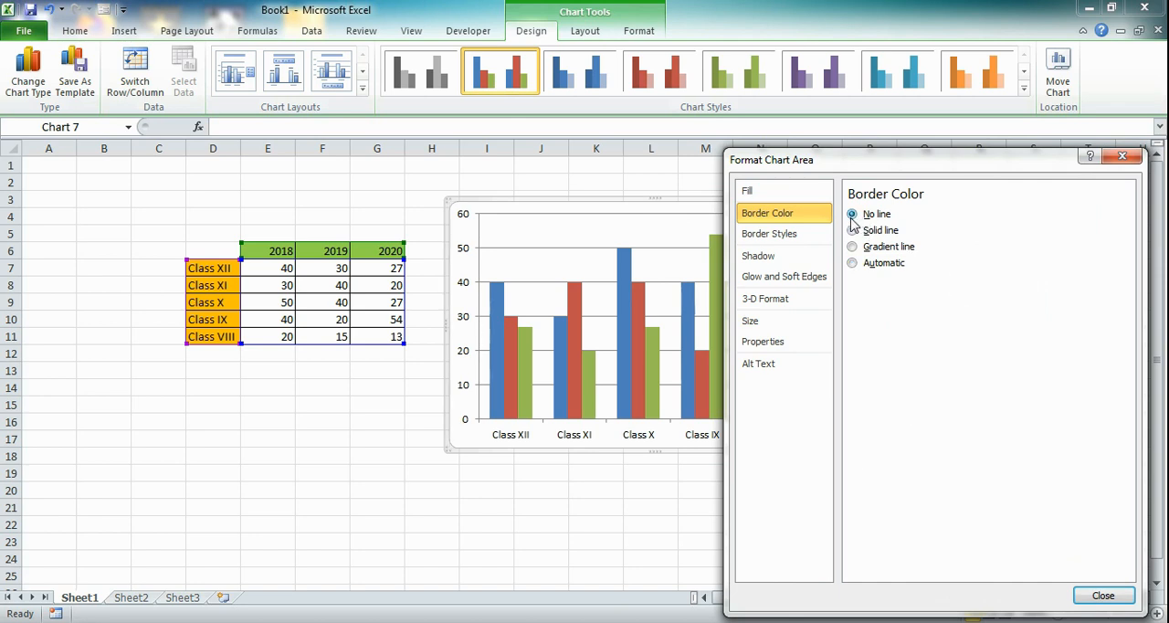
pyautogui.click(852, 231)
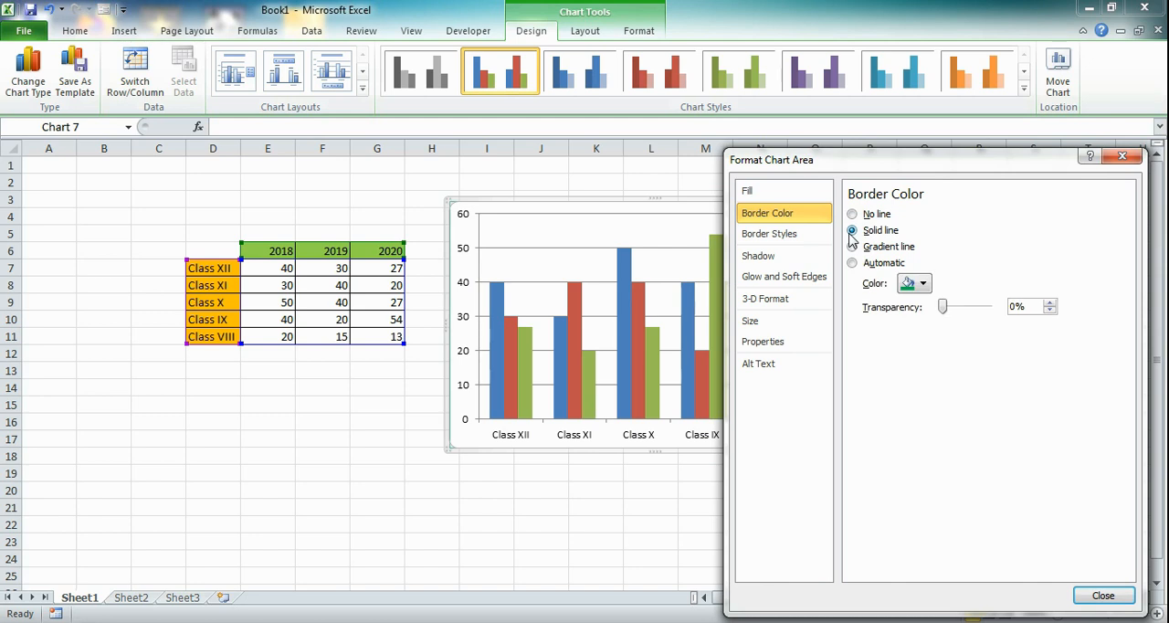
pyautogui.click(923, 284)
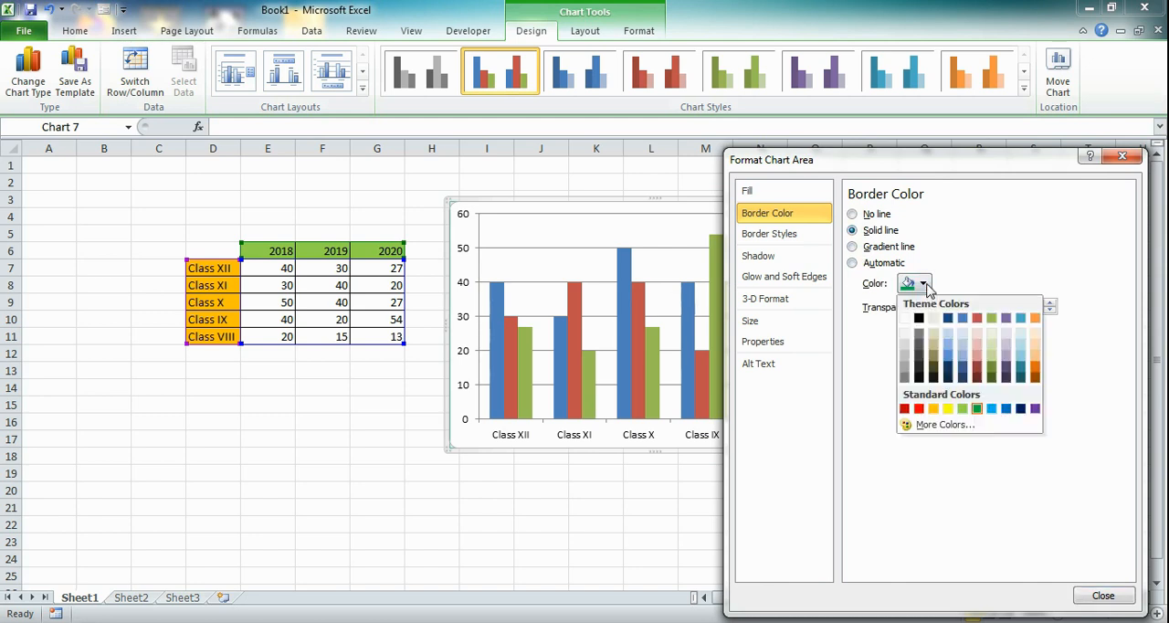
pyautogui.click(963, 410)
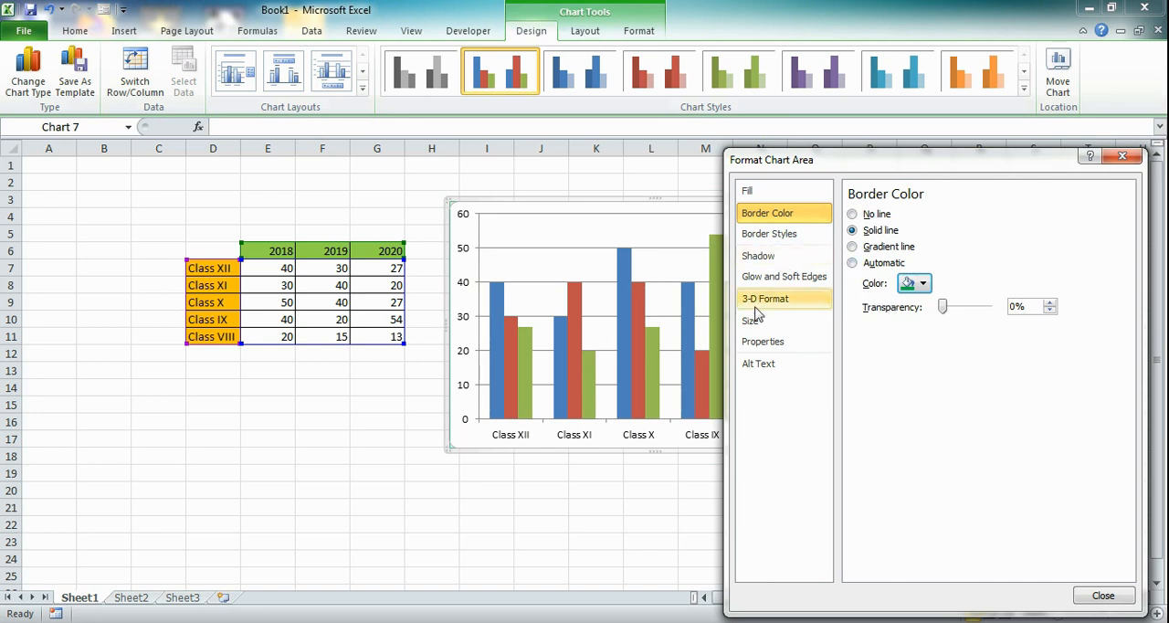
# Step: Set the chart border's compound type to a double line
pyautogui.click(769, 233)
pyautogui.click(952, 235)
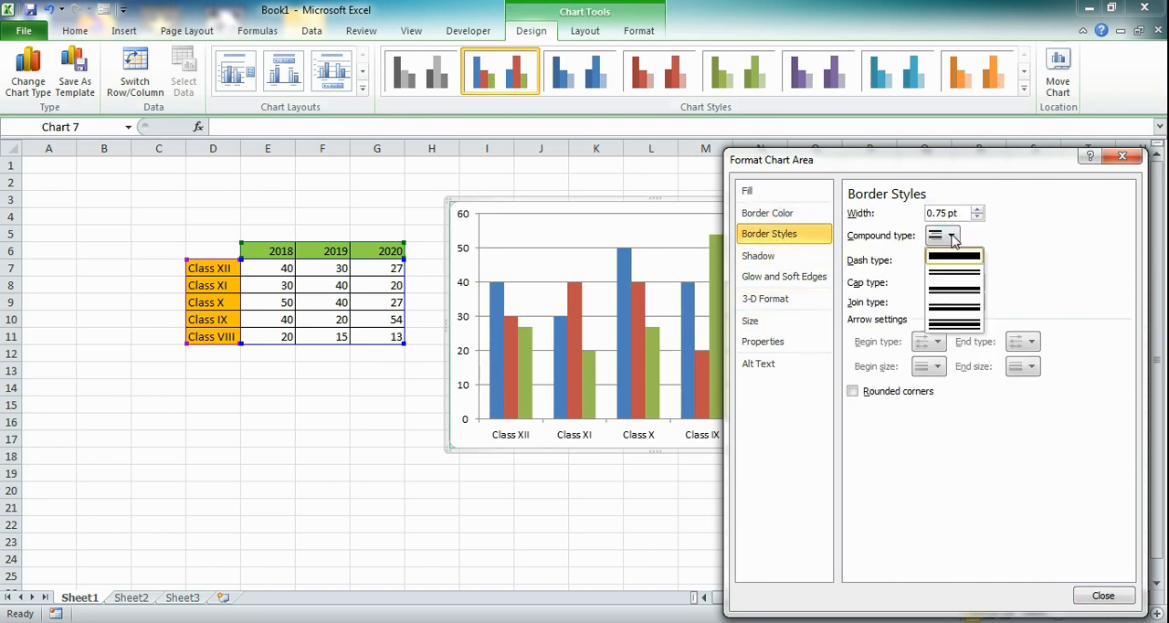
pyautogui.click(957, 282)
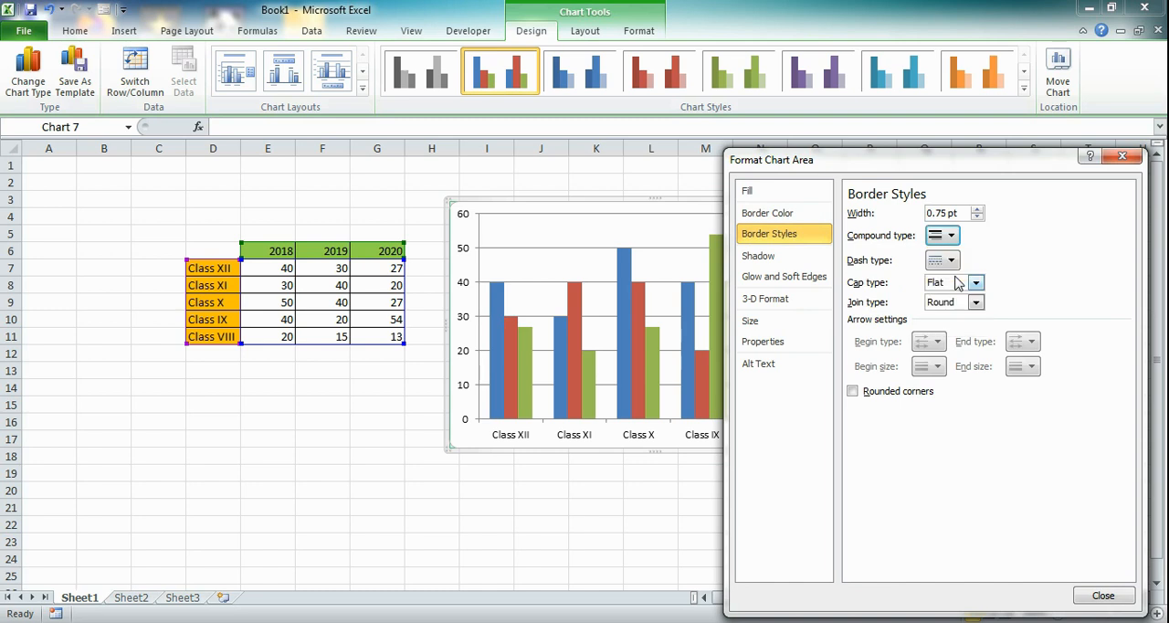
pyautogui.click(950, 235)
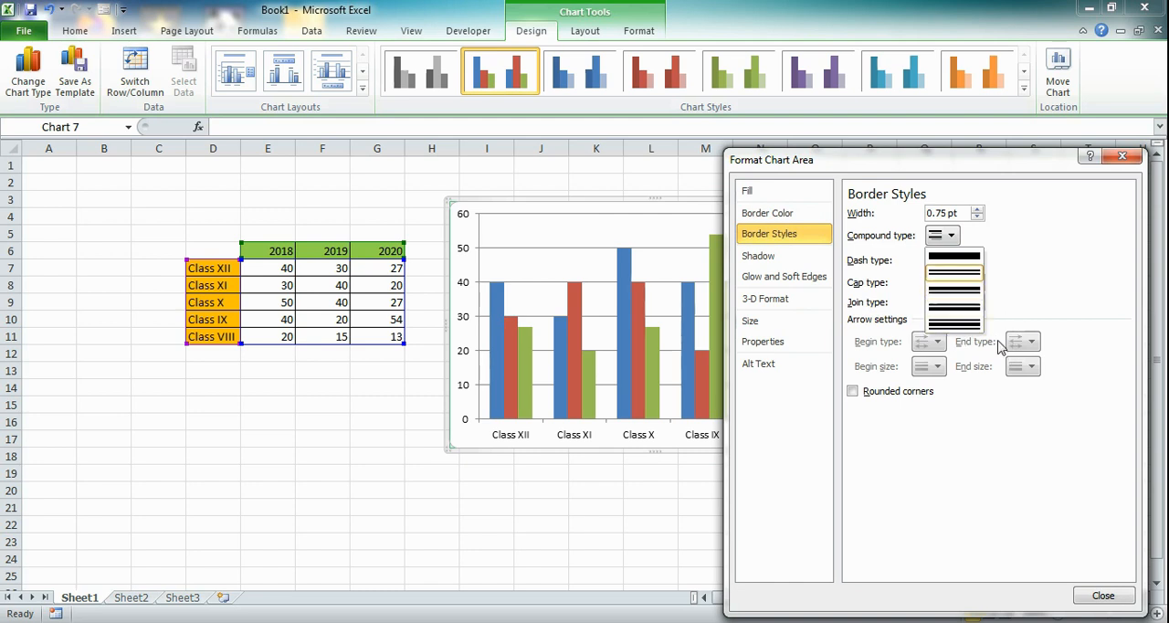
pyautogui.click(1020, 241)
# Step: Set the chart border width to 6 pt and finish formatting the chart area
pyautogui.click(977, 209)
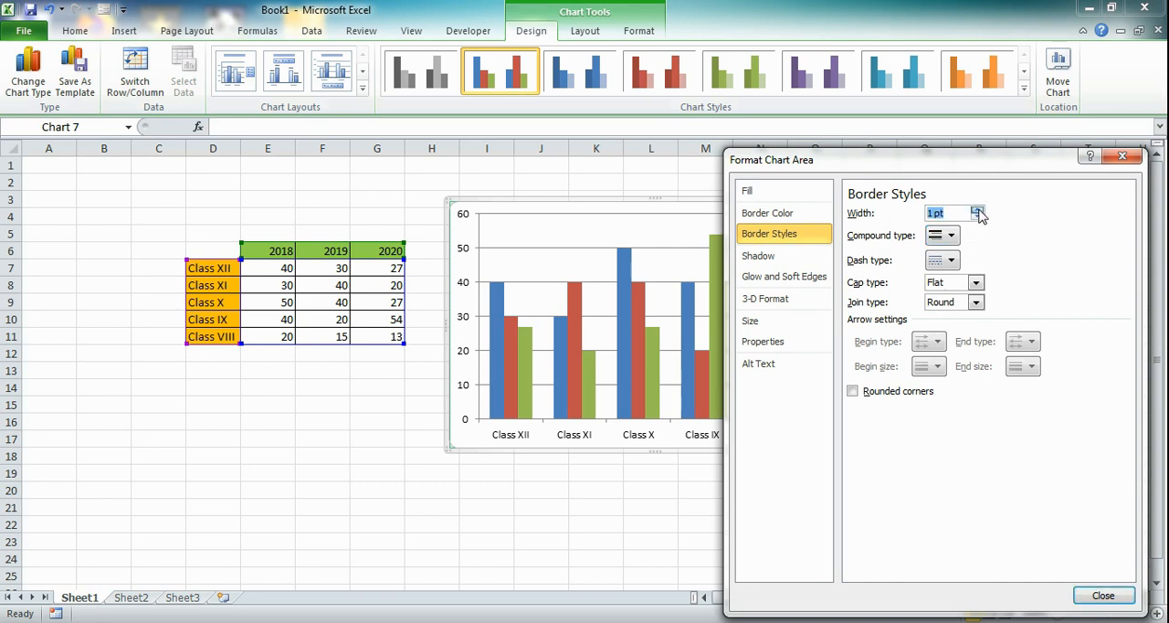
pyautogui.click(978, 209)
pyautogui.click(978, 209)
pyautogui.click(977, 209)
pyautogui.click(977, 210)
pyautogui.click(977, 209)
pyautogui.click(978, 209)
pyautogui.click(978, 209)
pyautogui.click(978, 209)
pyautogui.click(978, 209)
pyautogui.click(978, 209)
pyautogui.click(978, 210)
pyautogui.click(978, 209)
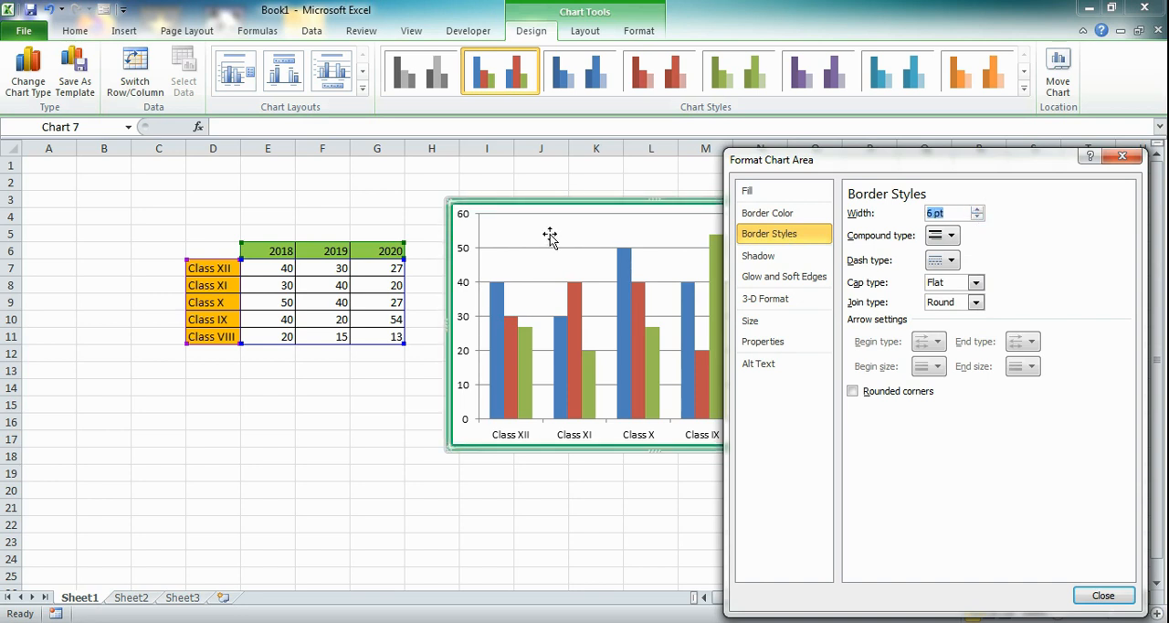
pyautogui.click(977, 209)
pyautogui.click(1102, 596)
# Step: Enlarge the chart downward to row 20 and sideways to the start of column Q
pyautogui.click(978, 443)
pyautogui.click(660, 448)
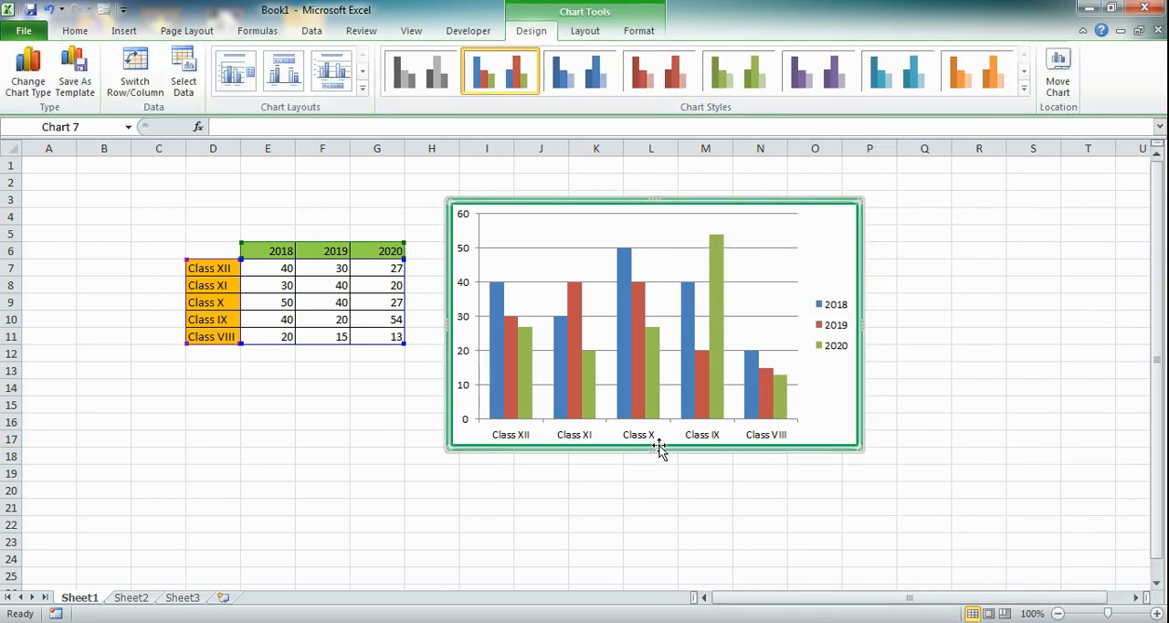
pyautogui.moveTo(659, 447); pyautogui.dragTo(660, 493)
pyautogui.moveTo(861, 351); pyautogui.dragTo(928, 365)
pyautogui.click(1057, 244)
# Step: Shrink the plot area from its upper edge to leave blank space above the columns for a title
pyautogui.click(680, 357)
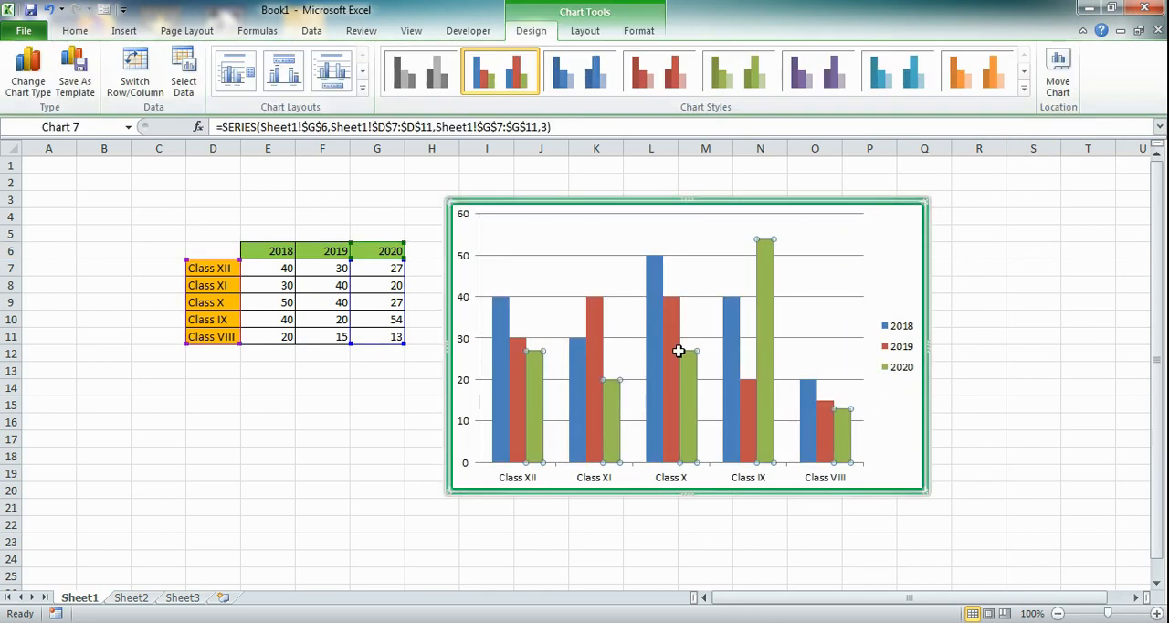
pyautogui.click(597, 221)
pyautogui.moveTo(673, 213); pyautogui.dragTo(670, 271)
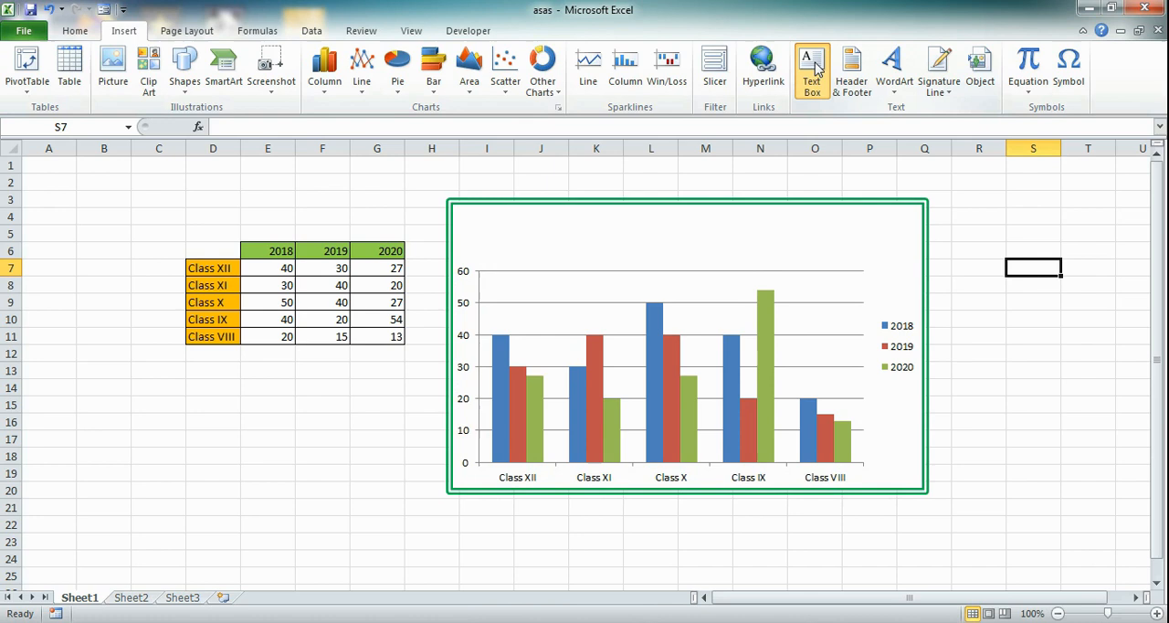
# Step: Add a text box about 12.4 by 1 cm above the chart's columns reading "Students strengths in the school"
pyautogui.click(812, 71)
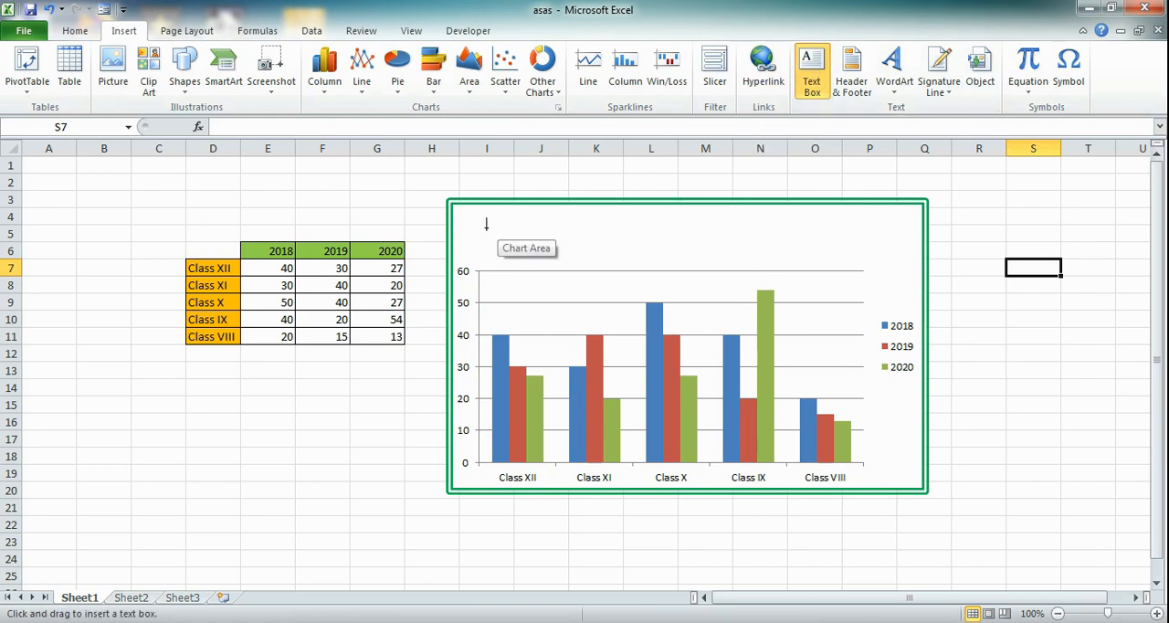
pyautogui.moveTo(475, 223); pyautogui.dragTo(876, 258)
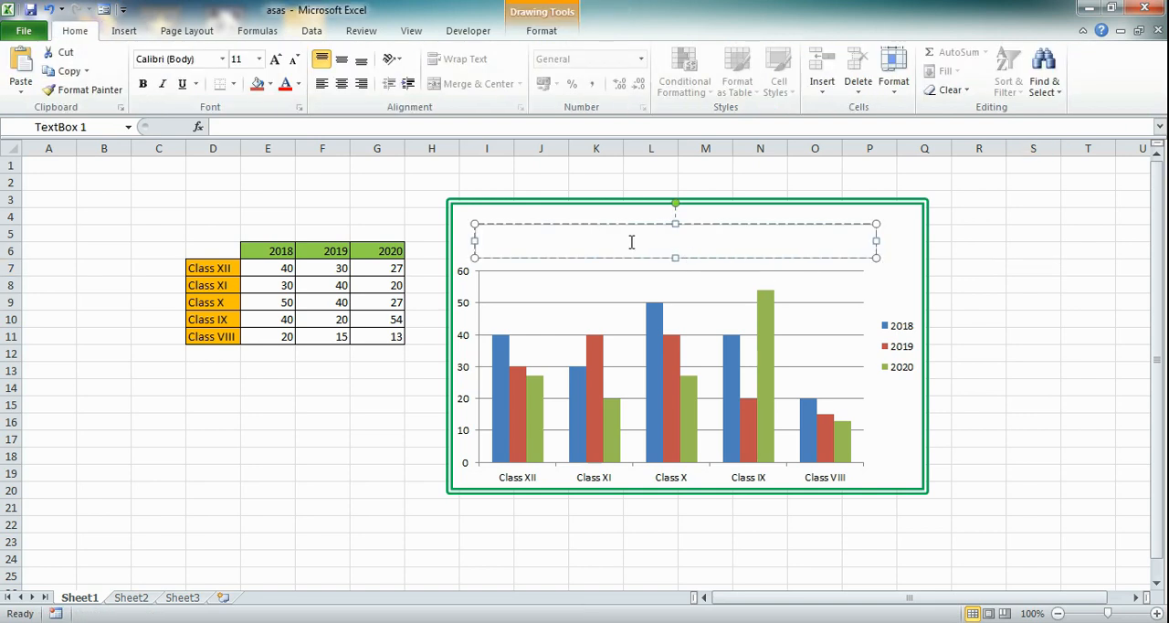
pyautogui.write('Students strengths in the school')
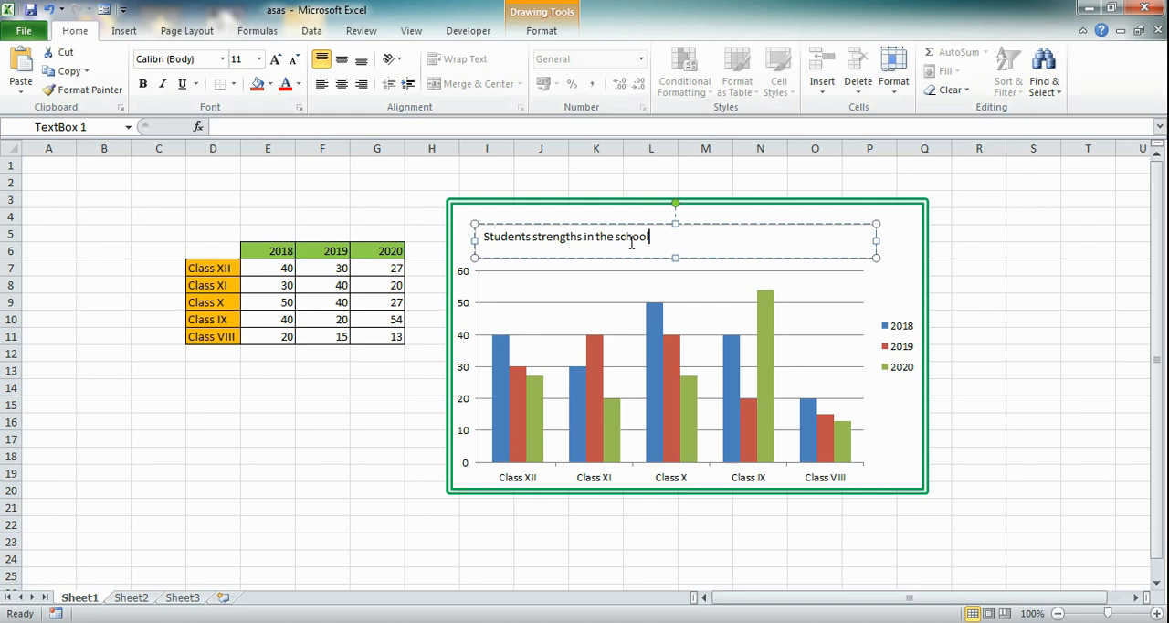
# Step: Center the title text in its text box and increase its font size to 16
pyautogui.tripleClick(630, 239)
pyautogui.click(341, 84)
pyautogui.click(275, 60)
pyautogui.click(275, 60)
pyautogui.click(275, 60)
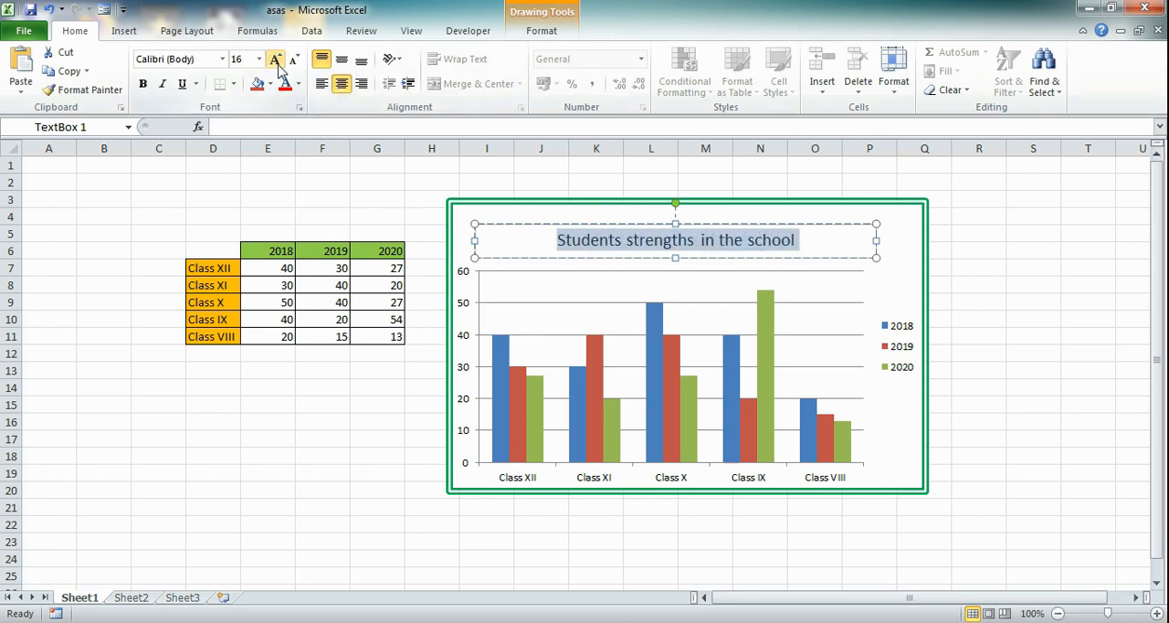
pyautogui.click(987, 253)
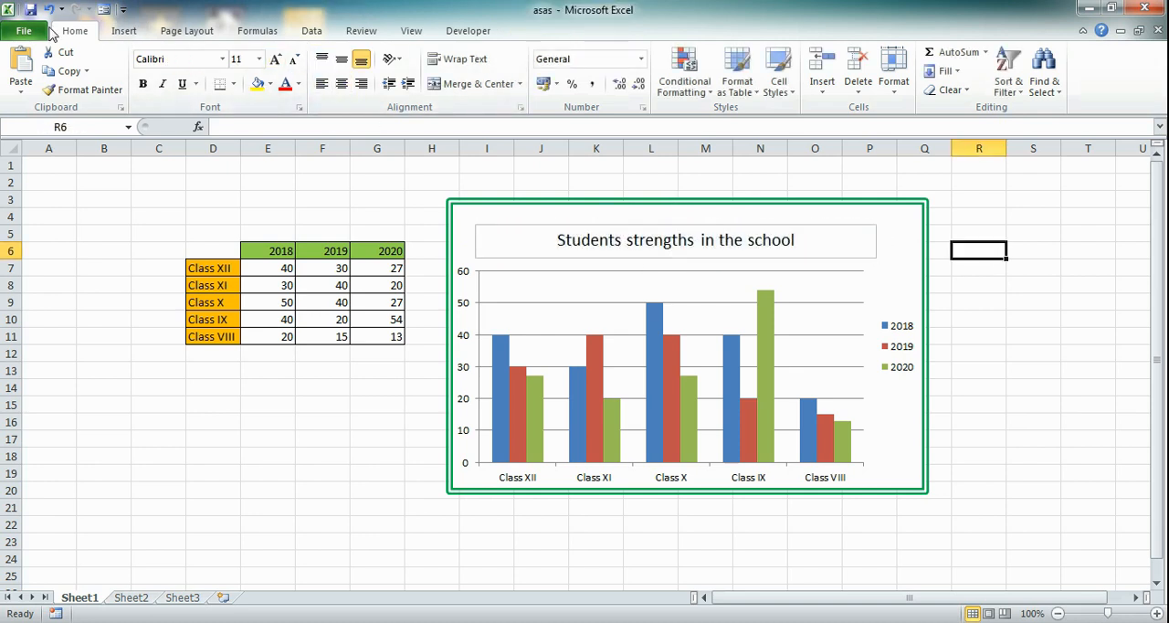
# Step: Apply the light green gradient shape style with dark text to the title text box
pyautogui.click(826, 230)
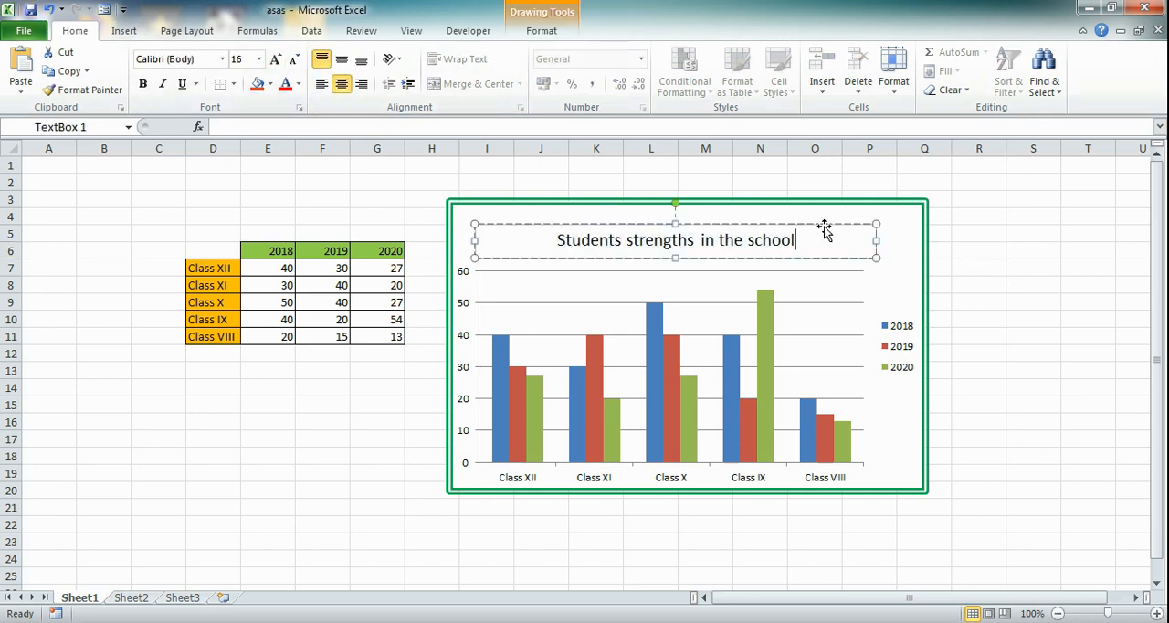
pyautogui.click(542, 31)
pyautogui.click(551, 88)
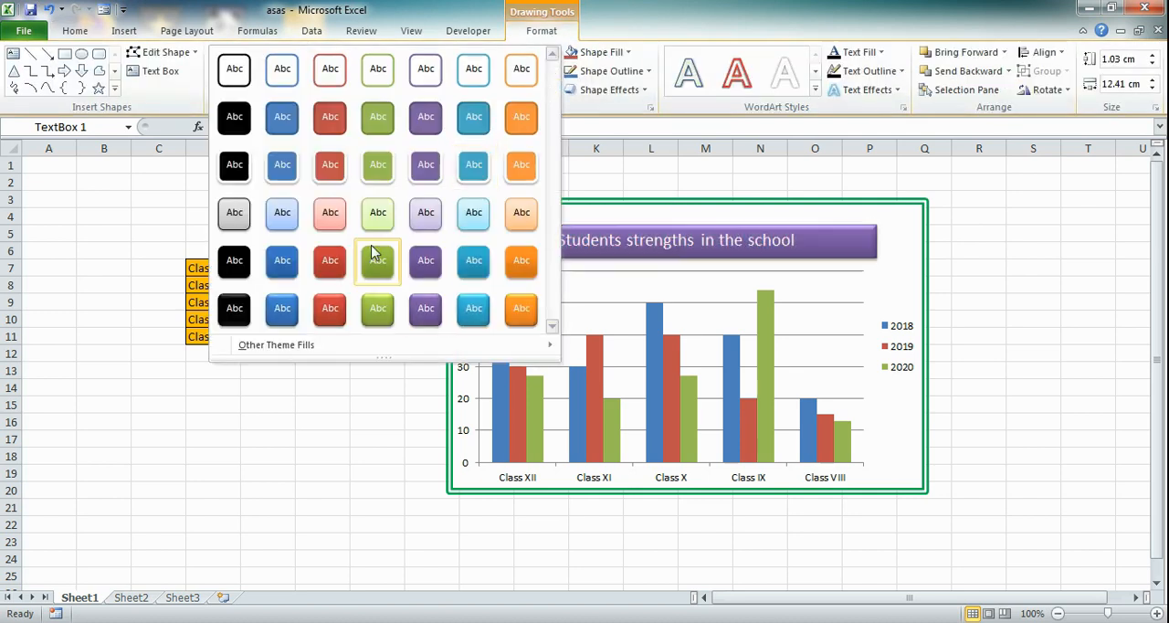
pyautogui.click(378, 259)
# Step: Make the title text "Students strengths in the school" bold
pyautogui.tripleClick(801, 242)
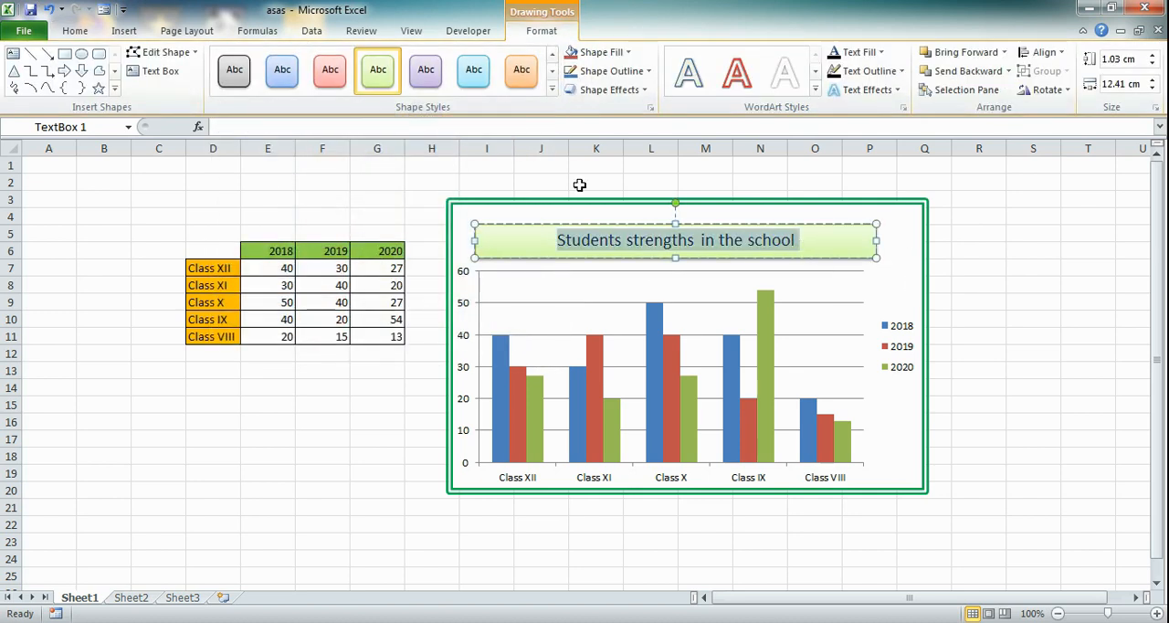
pyautogui.click(75, 30)
pyautogui.click(142, 83)
pyautogui.click(1033, 302)
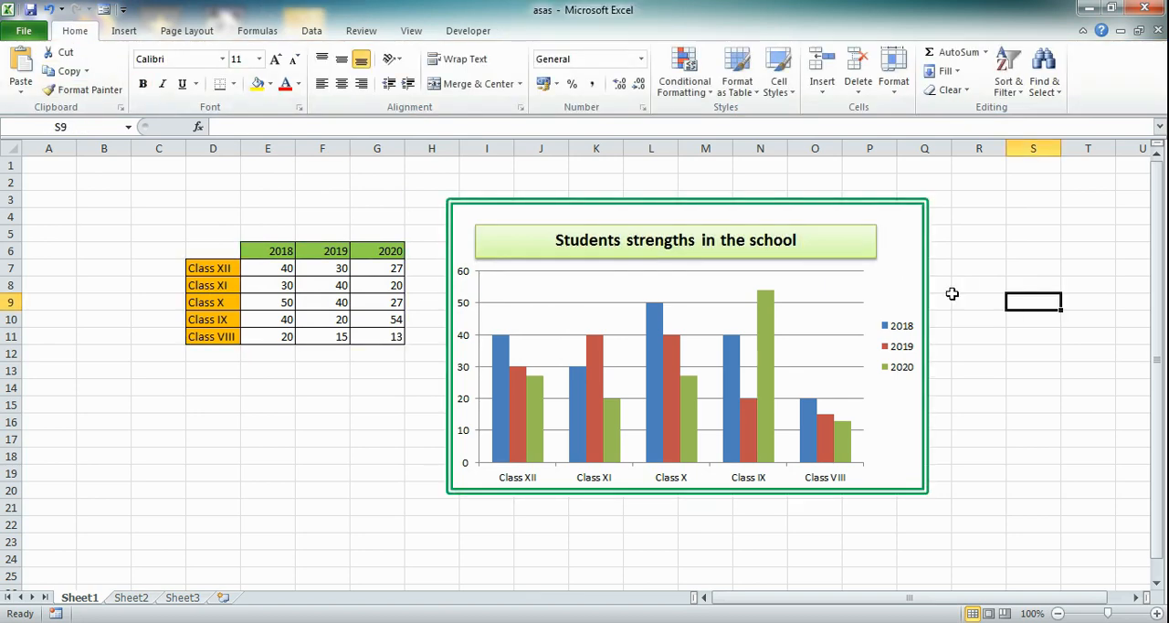